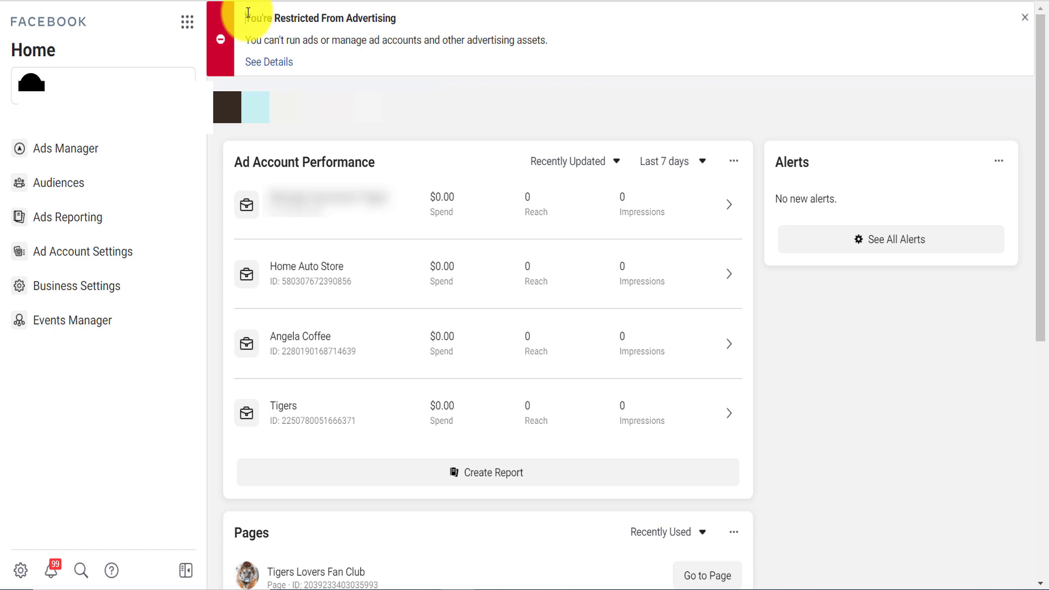
Step: Note the advertising restriction, then switch to the business owning the Luxury stuff ad account
{"action": "left_click_drag", "start_coordinate": [248, 12], "coordinate": [416, 25]}
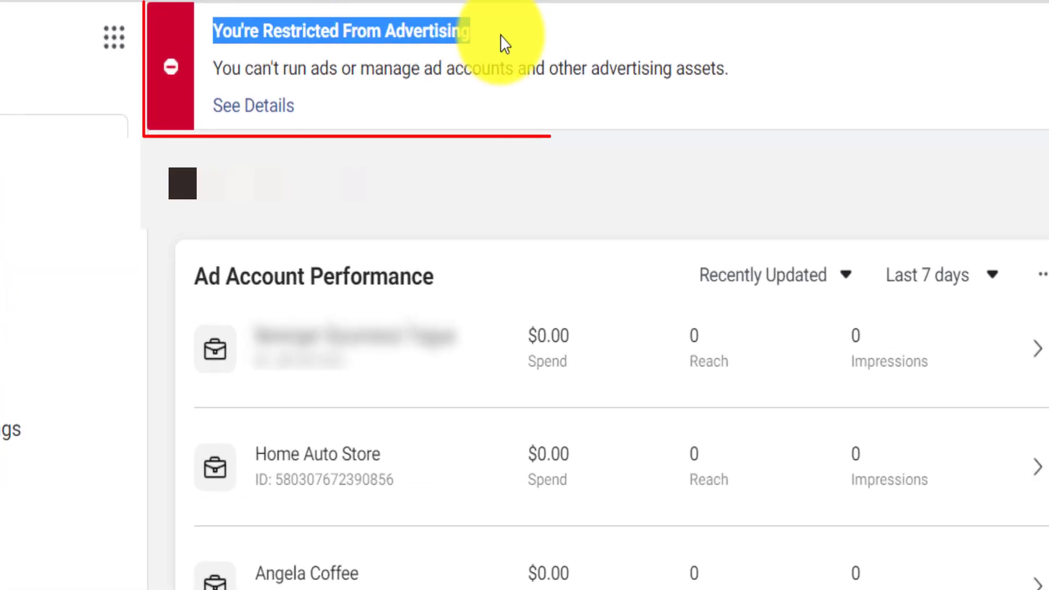
{"action": "left_click", "coordinate": [35, 129]}
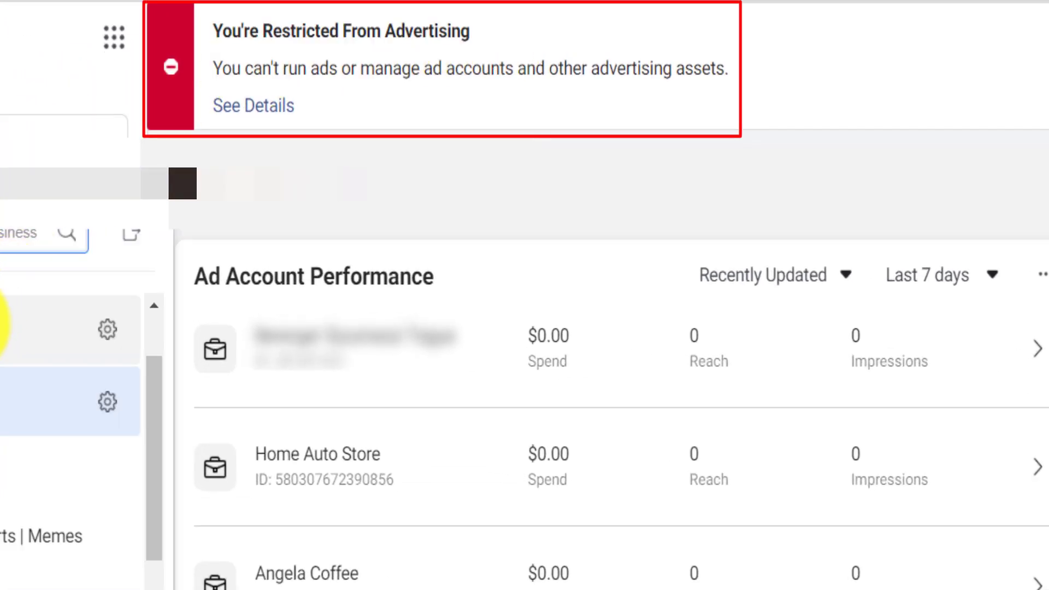
{"action": "left_click", "coordinate": [3, 320]}
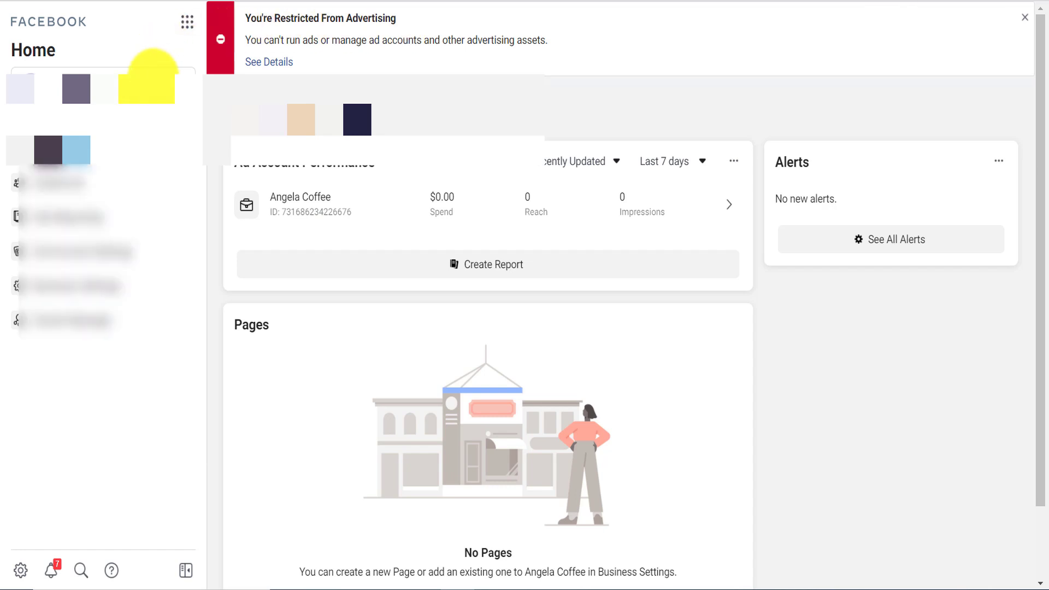
{"action": "left_click", "coordinate": [152, 75]}
{"action": "left_click", "coordinate": [200, 234]}
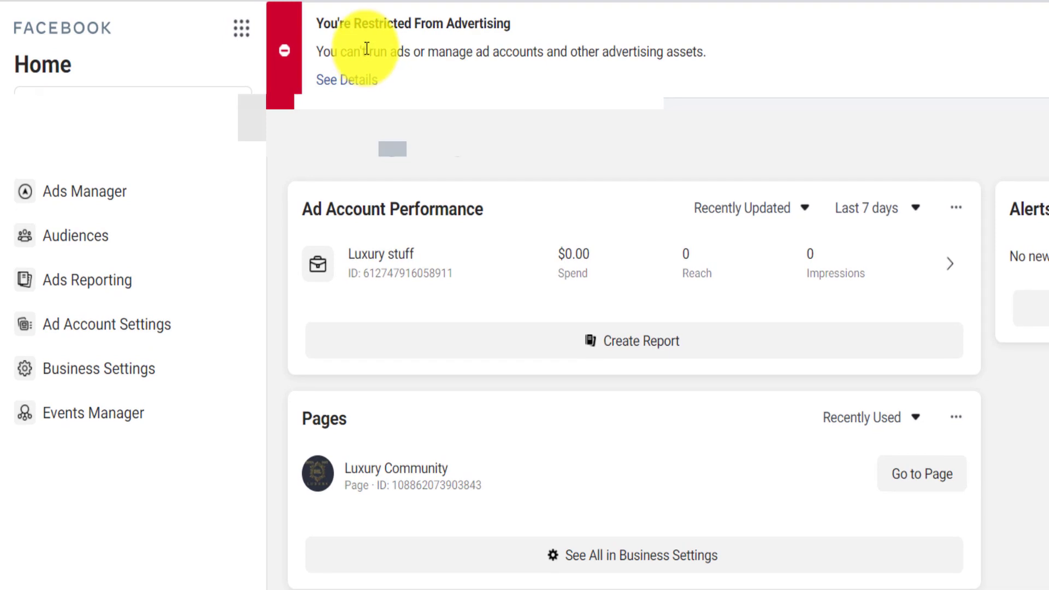
Step: Read the restriction details on missing two-factor authentication, then choose Secure Your Account
{"action": "left_click", "coordinate": [351, 82]}
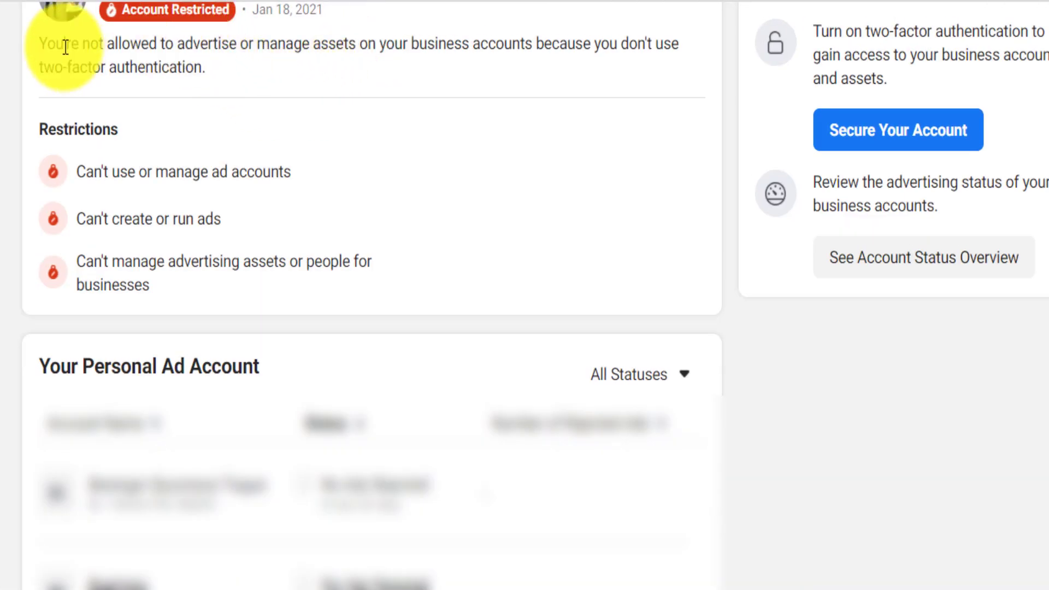
{"action": "mouse_move", "coordinate": [40, 44]}
{"action": "left_mouse_down"}
{"action": "mouse_move", "coordinate": [665, 39]}
{"action": "mouse_move", "coordinate": [319, 76]}
{"action": "left_mouse_up"}
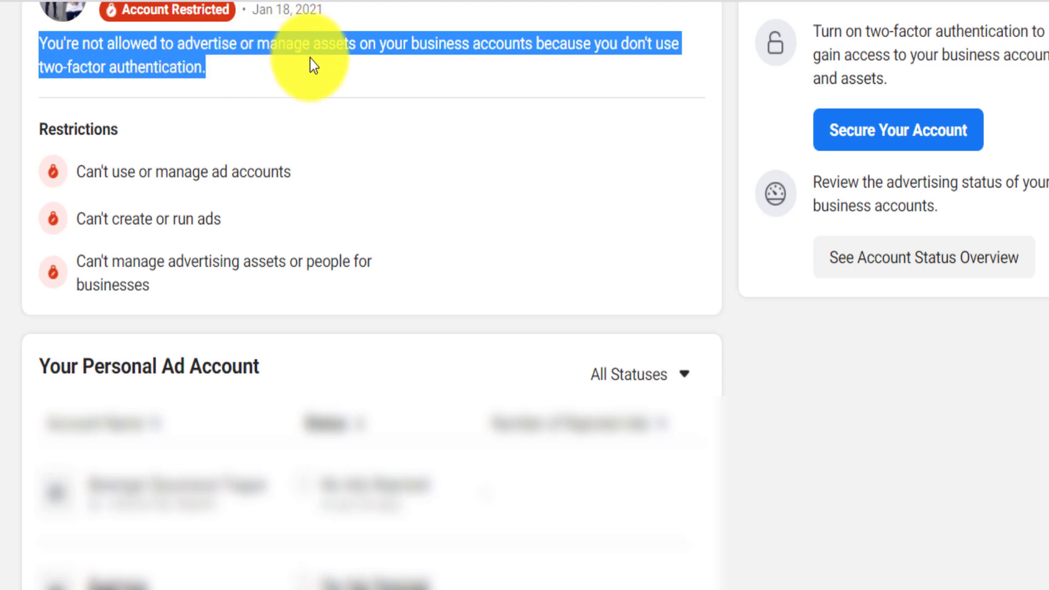
{"action": "left_click", "coordinate": [44, 45]}
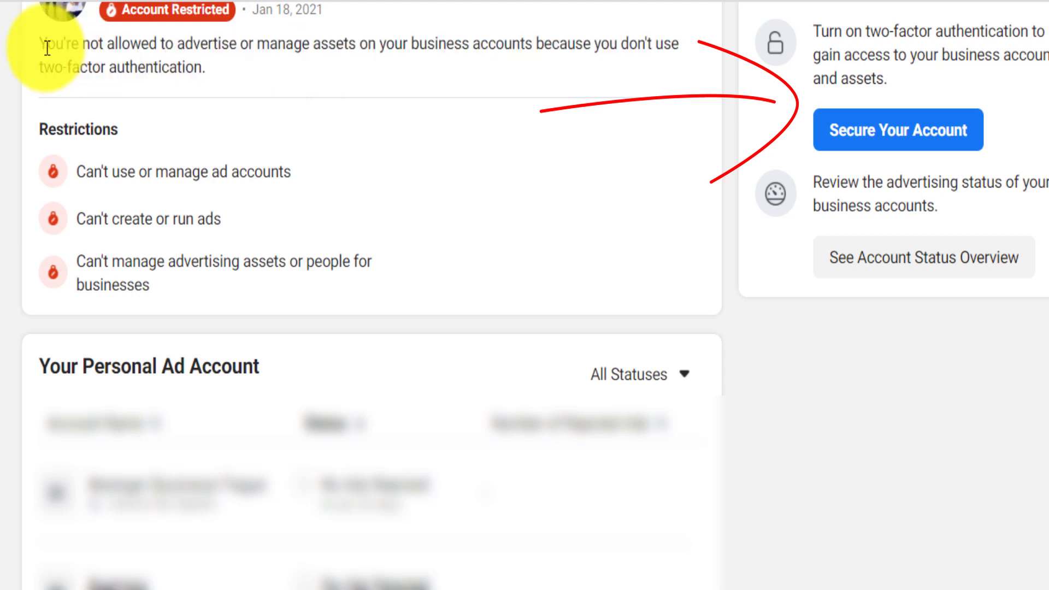
{"action": "left_click_drag", "start_coordinate": [43, 43], "coordinate": [281, 69]}
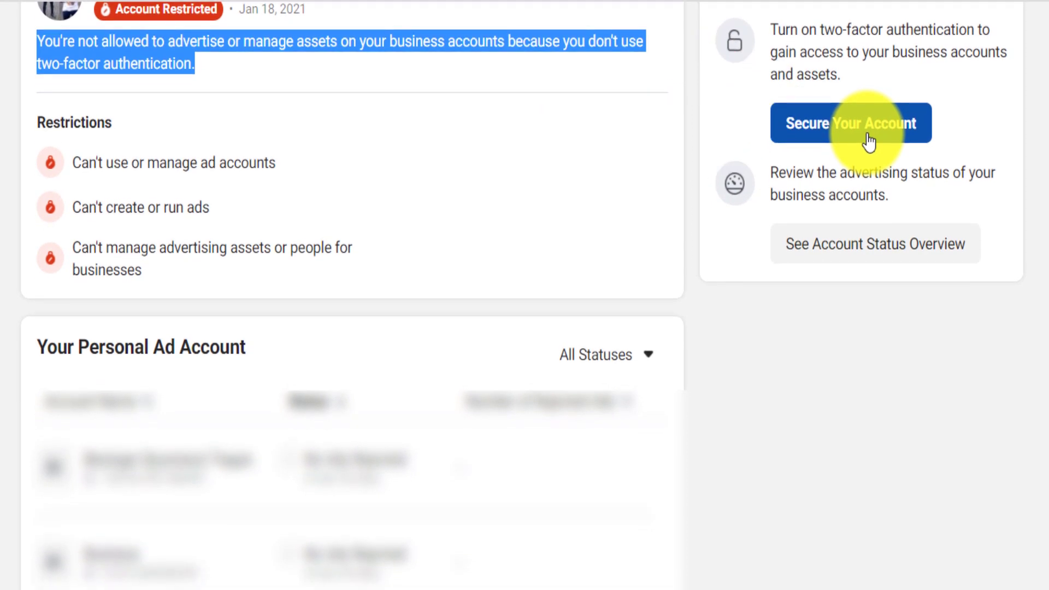
{"action": "left_click", "coordinate": [216, 82]}
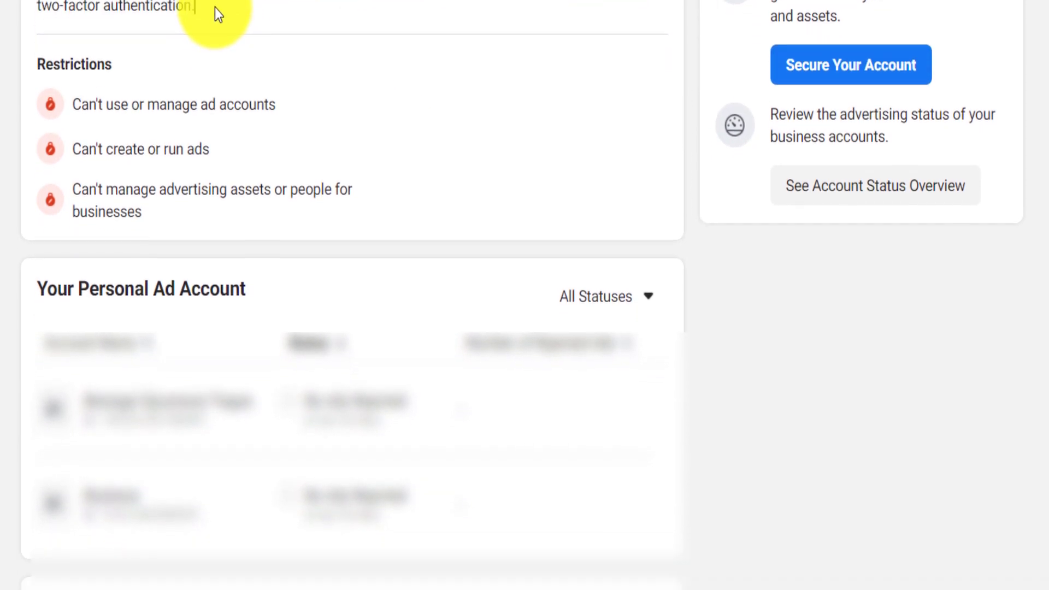
{"action": "left_click_drag", "start_coordinate": [215, 8], "coordinate": [38, 1]}
{"action": "left_click", "coordinate": [598, 24]}
{"action": "scroll", "coordinate": [598, 24], "scroll_direction": "down", "scroll_amount": 1}
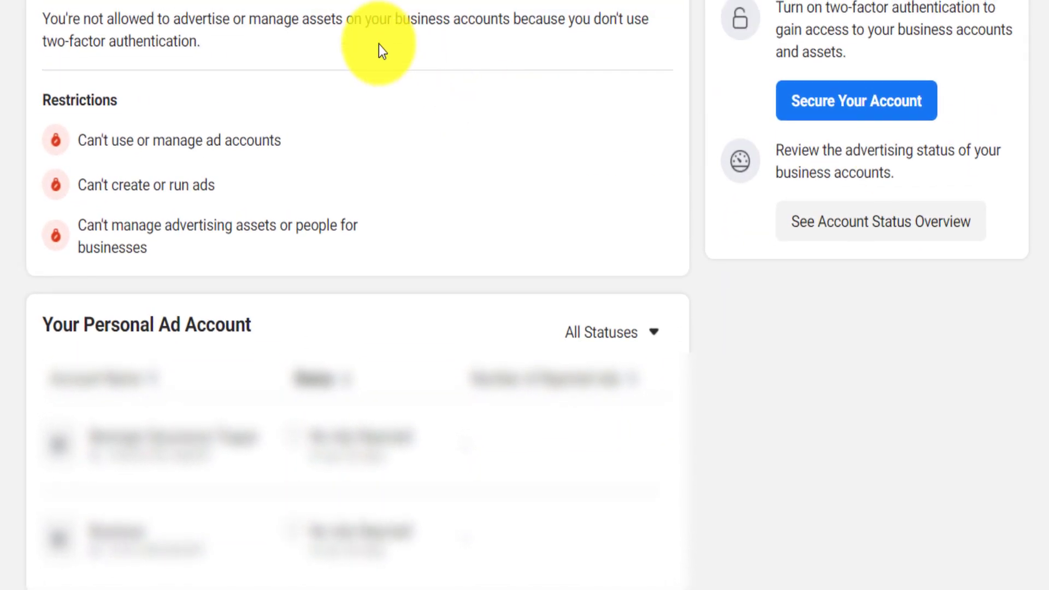
{"action": "left_click", "coordinate": [855, 112]}
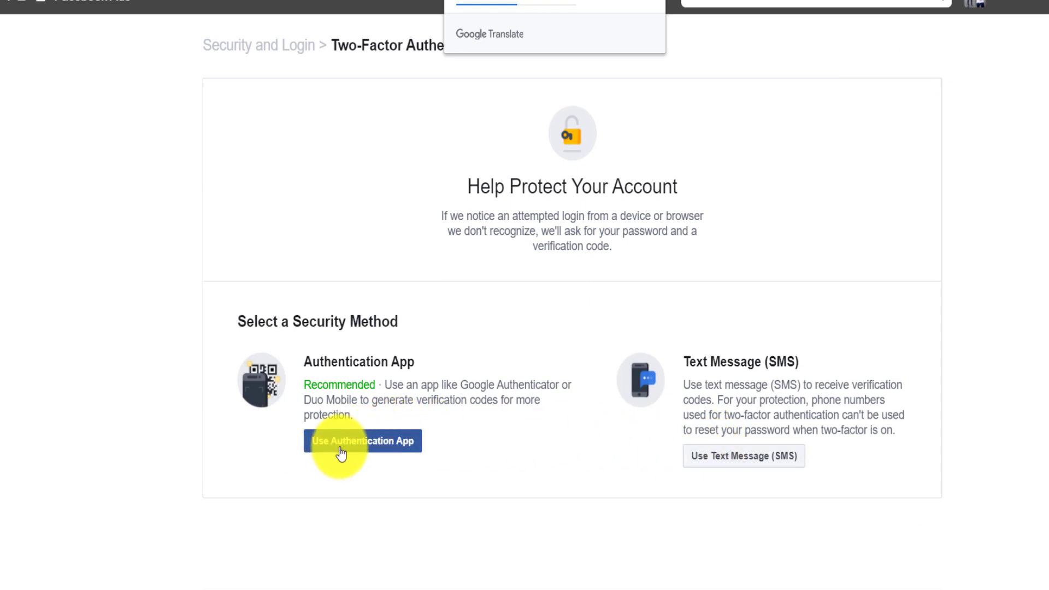
Step: Compare the Authentication App and SMS methods, then choose Text Message (SMS)
{"action": "left_click_drag", "start_coordinate": [305, 385], "coordinate": [470, 423]}
{"action": "left_click", "coordinate": [403, 382]}
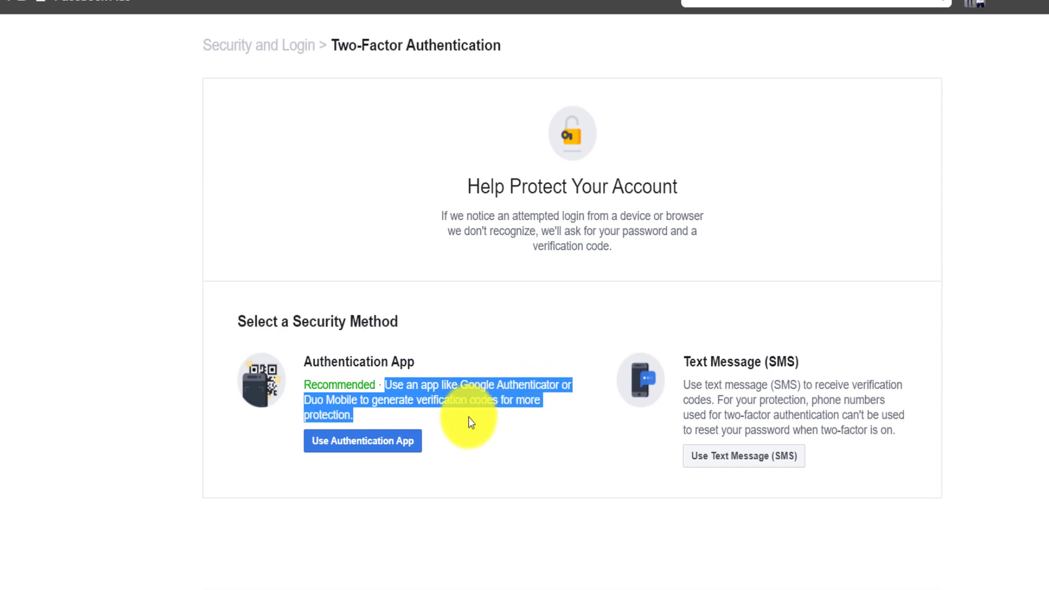
{"action": "left_click_drag", "start_coordinate": [684, 385], "coordinate": [883, 426]}
{"action": "left_click", "coordinate": [328, 441]}
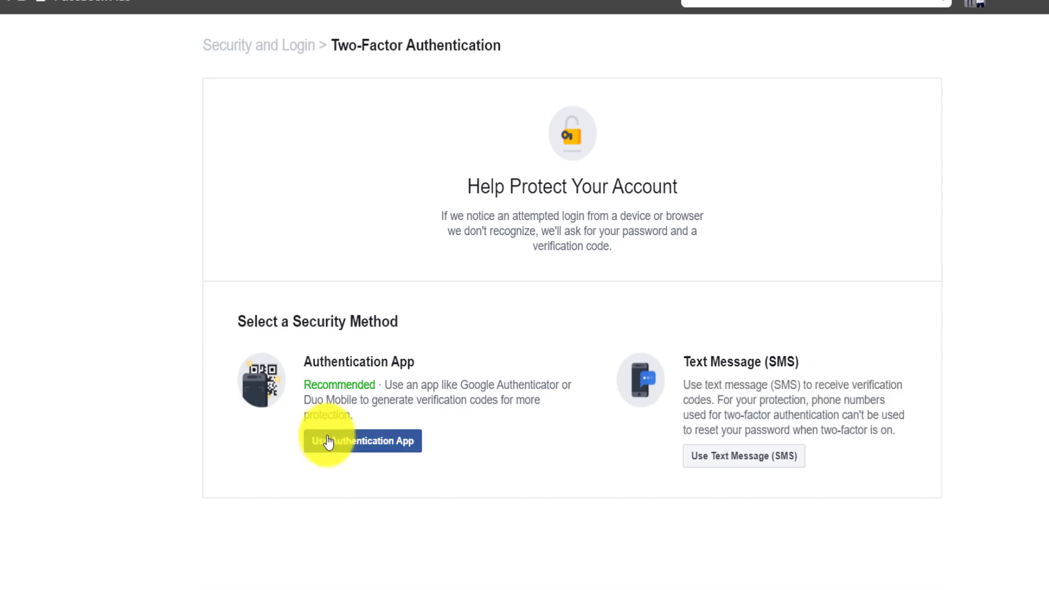
{"action": "left_click", "coordinate": [769, 467]}
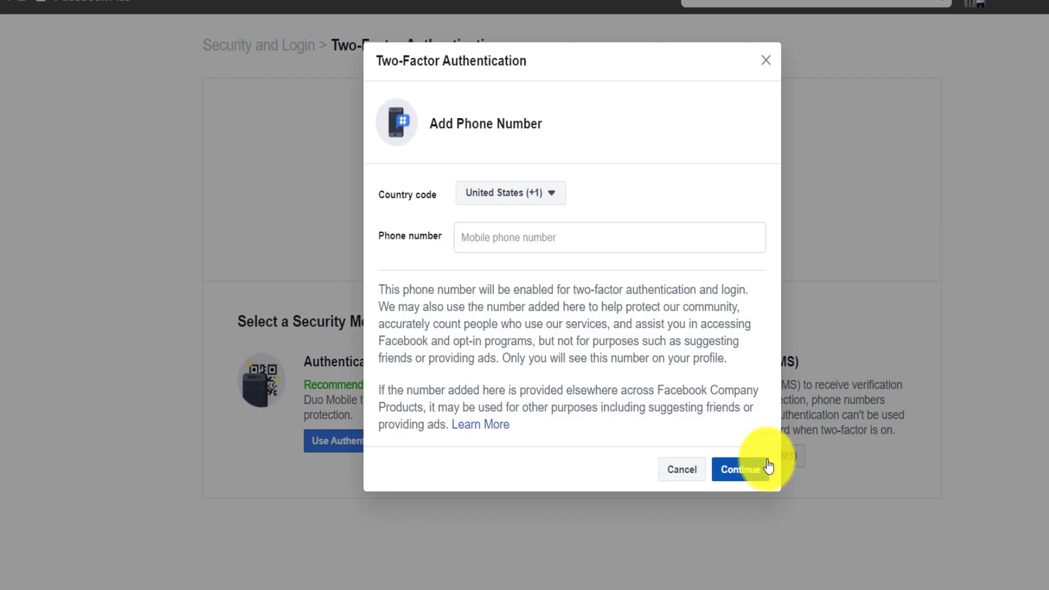
Step: Enter the six-digit SMS verification code and confirm the two-factor setup
{"action": "left_click", "coordinate": [588, 241]}
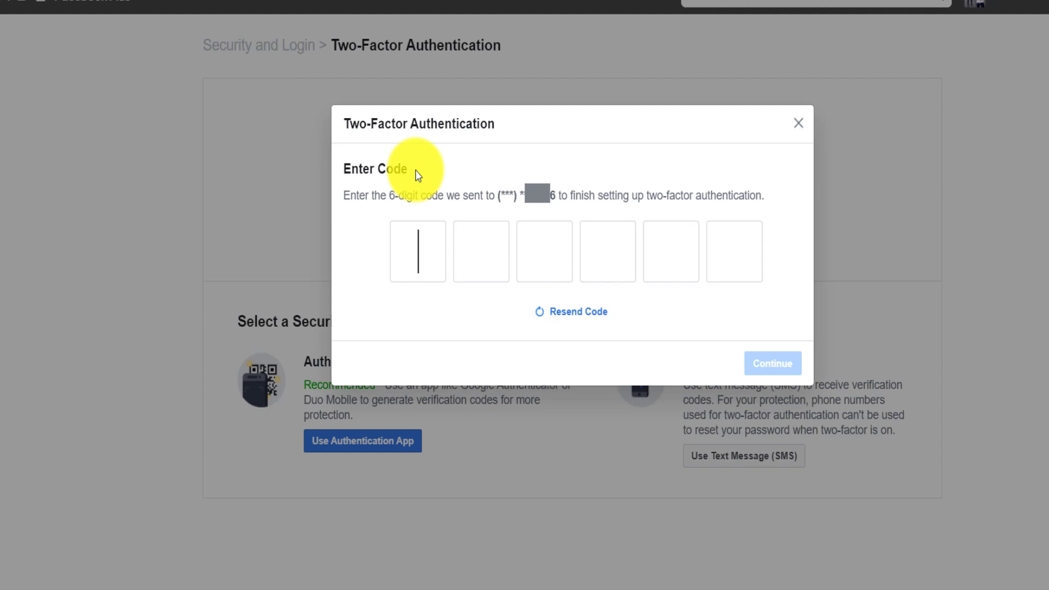
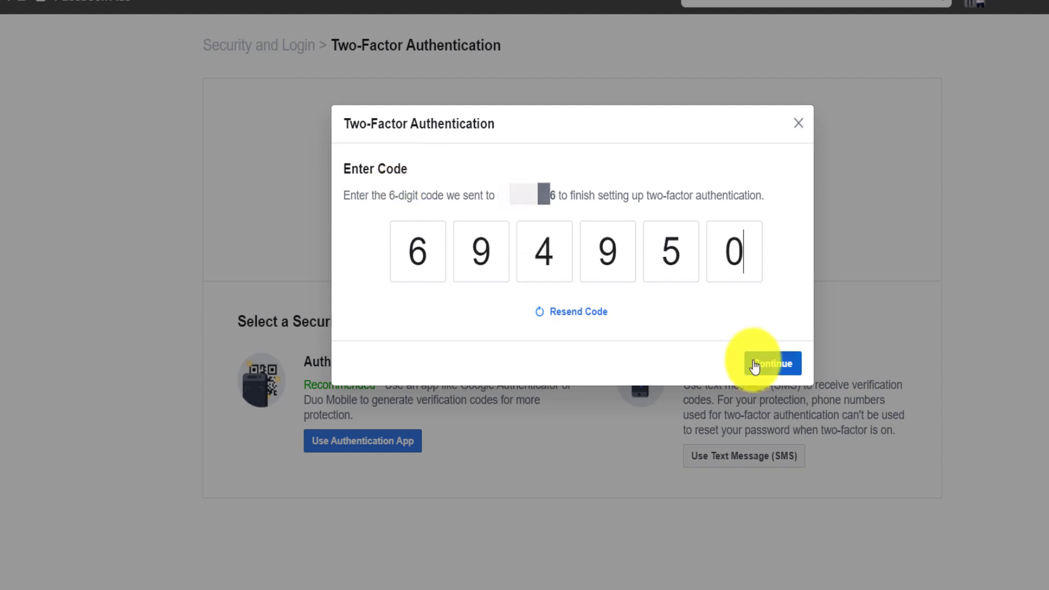
{"action": "left_click", "coordinate": [772, 364]}
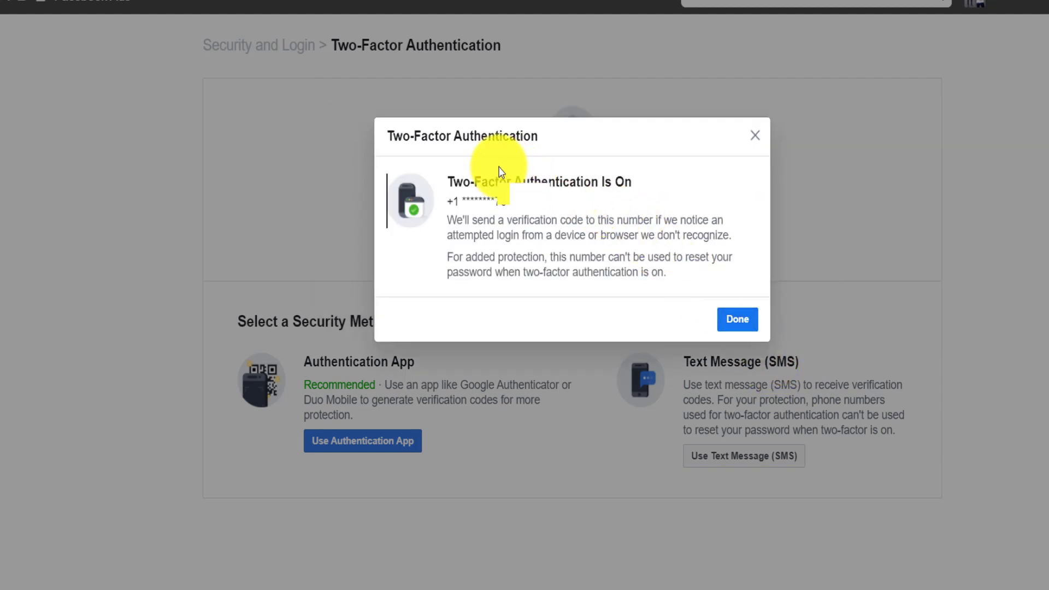
{"action": "left_click", "coordinate": [739, 319]}
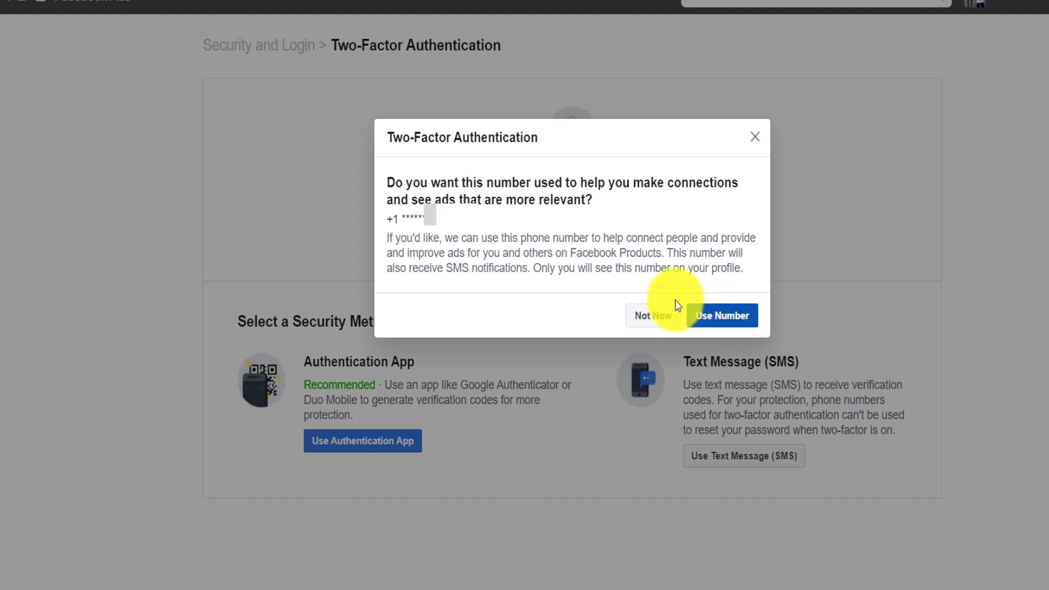
Step: Decline using the phone number for ad relevance by choosing Not Now
{"action": "left_click_drag", "start_coordinate": [394, 183], "coordinate": [596, 204]}
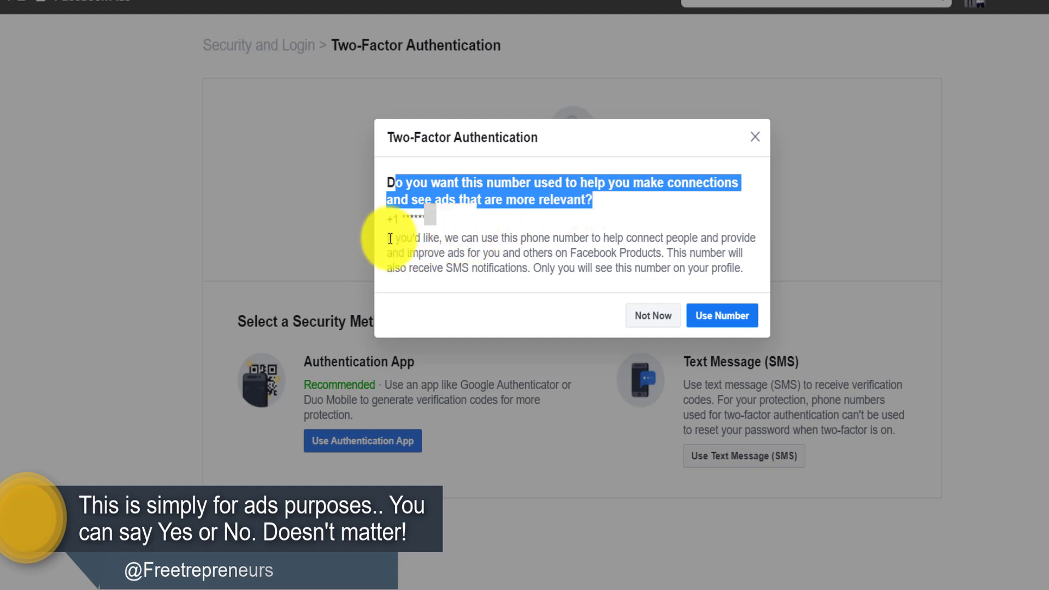
{"action": "left_click_drag", "start_coordinate": [387, 238], "coordinate": [594, 261]}
{"action": "left_click_drag", "start_coordinate": [612, 326], "coordinate": [696, 323]}
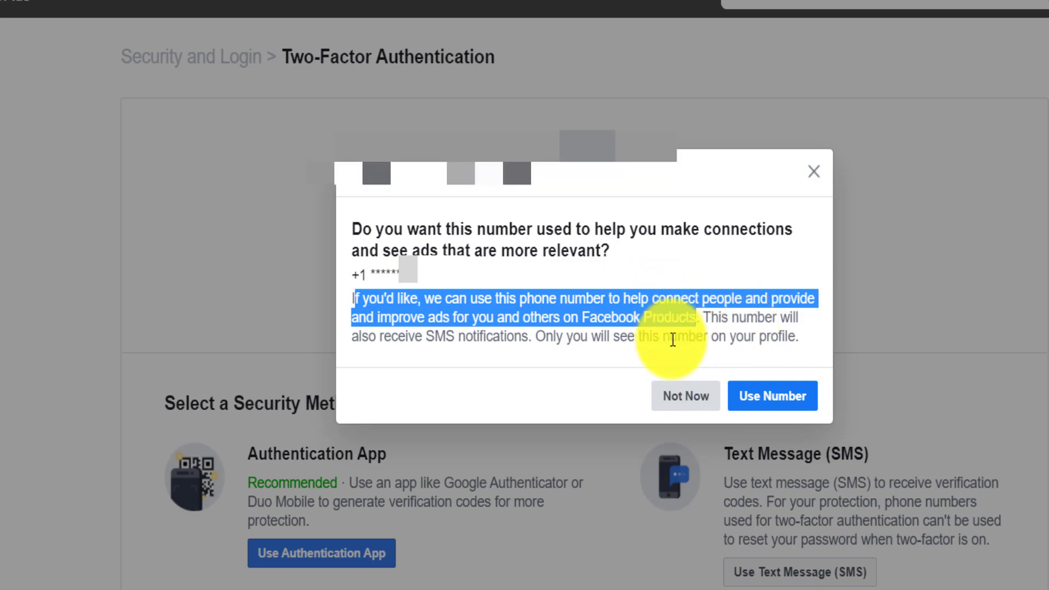
{"action": "left_click", "coordinate": [668, 395]}
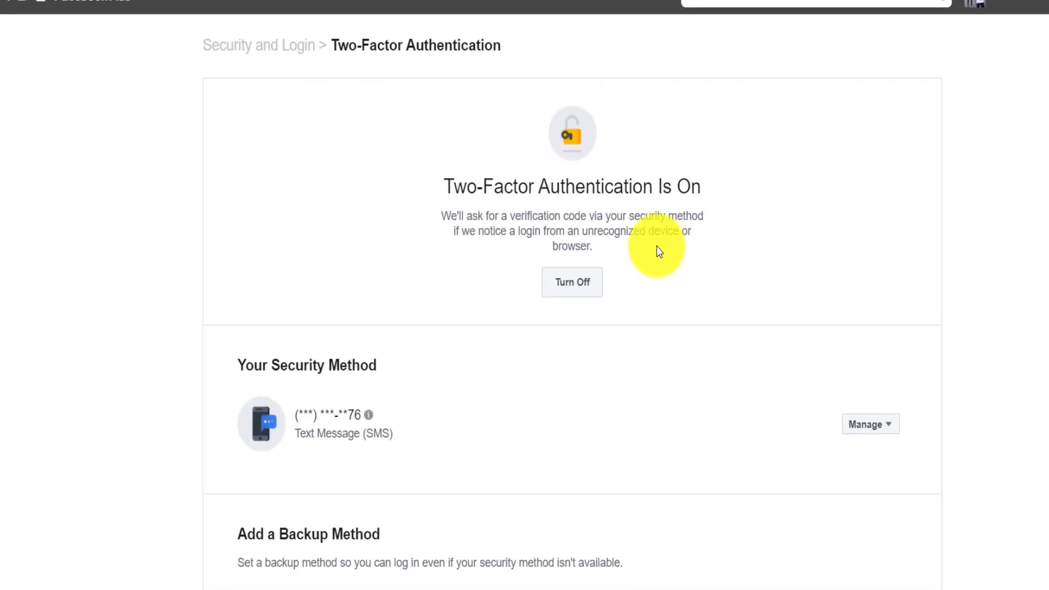
Step: Confirm two-factor authentication is on and check the SMS method's Manage options
{"action": "left_click_drag", "start_coordinate": [444, 186], "coordinate": [709, 210]}
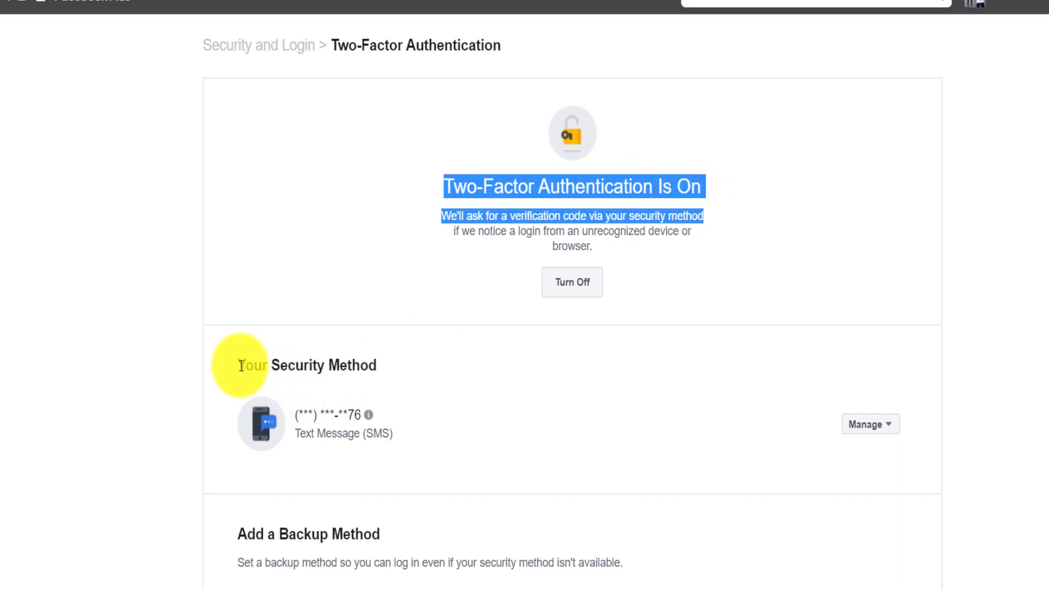
{"action": "left_click_drag", "start_coordinate": [237, 364], "coordinate": [380, 369]}
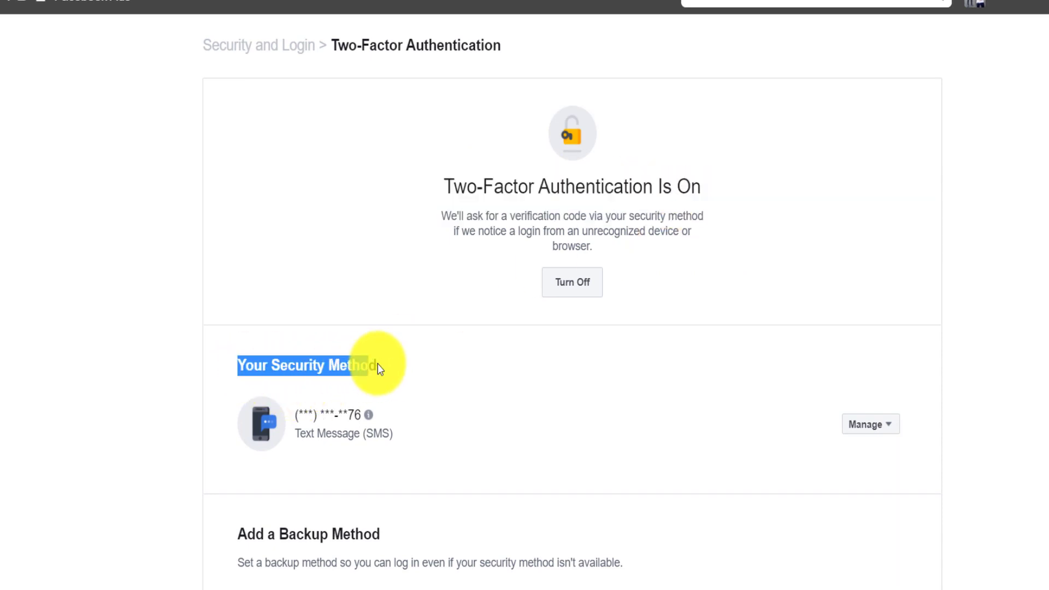
{"action": "left_click", "coordinate": [885, 425]}
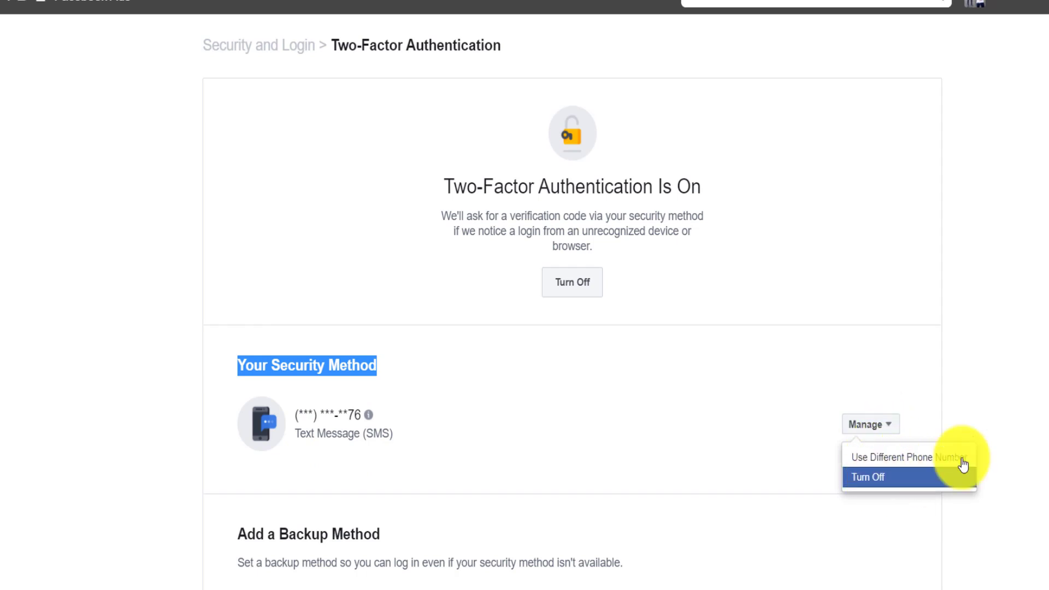
{"action": "scroll", "coordinate": [965, 356], "scroll_direction": "down", "scroll_amount": 3}
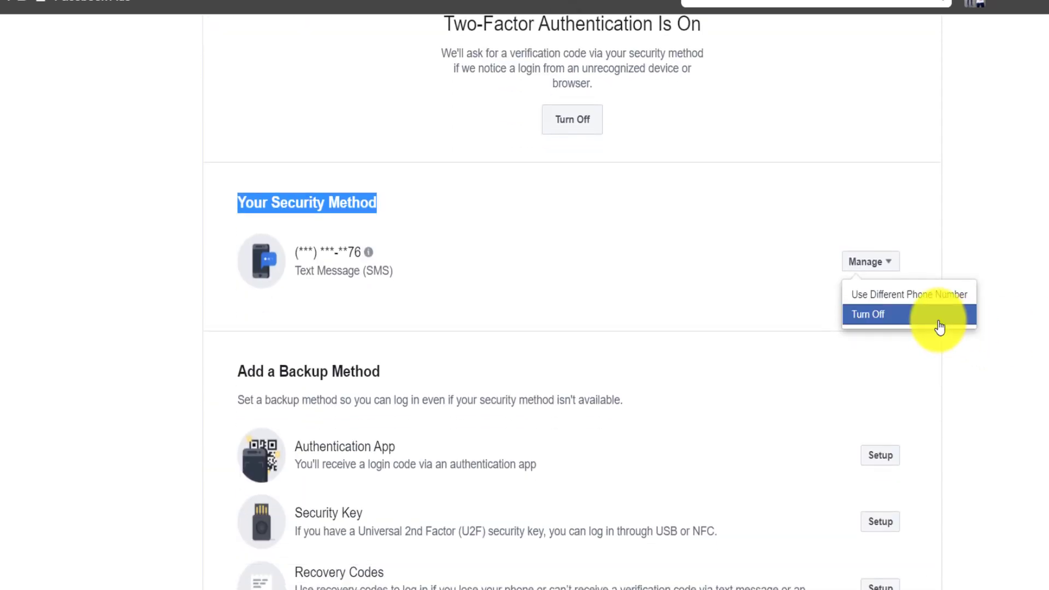
{"action": "left_click", "coordinate": [1006, 229]}
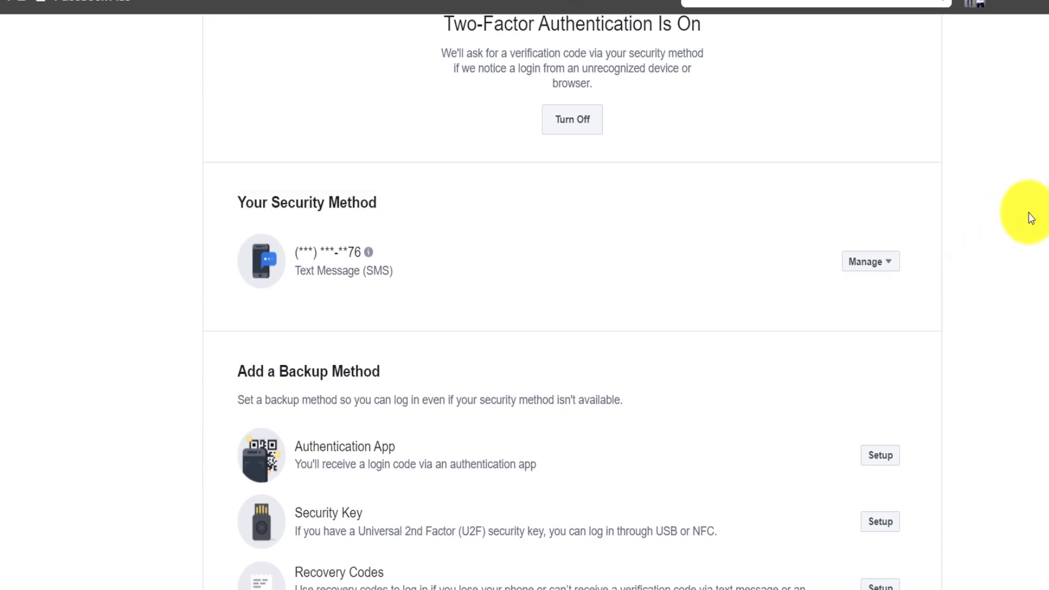
Step: Review the backup methods: Authentication App, Security Key and Recovery Codes
{"action": "scroll", "coordinate": [572, 296], "scroll_direction": "down", "scroll_amount": 1}
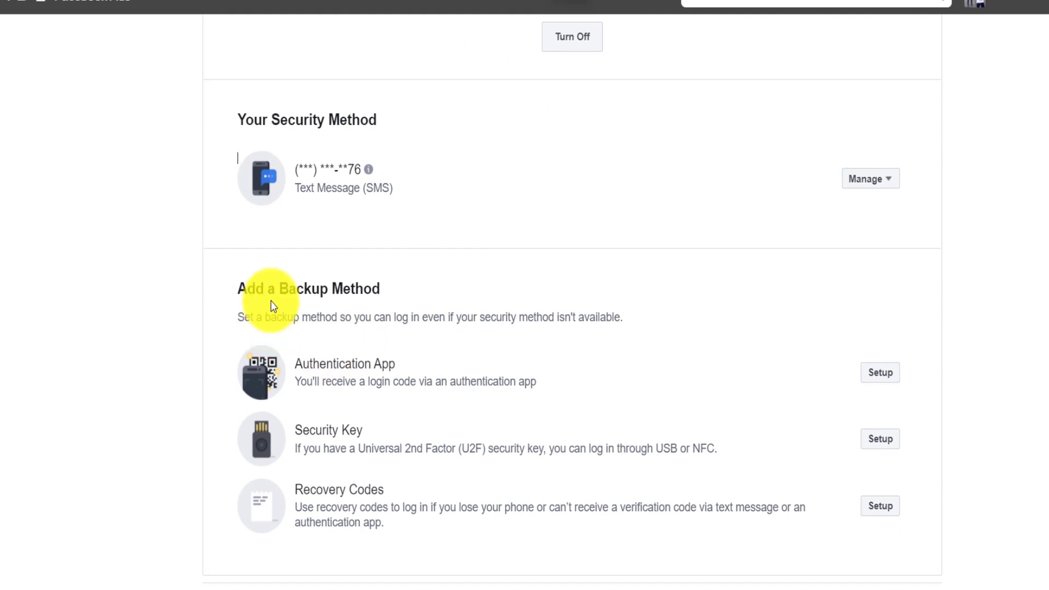
{"action": "left_click_drag", "start_coordinate": [236, 285], "coordinate": [392, 286]}
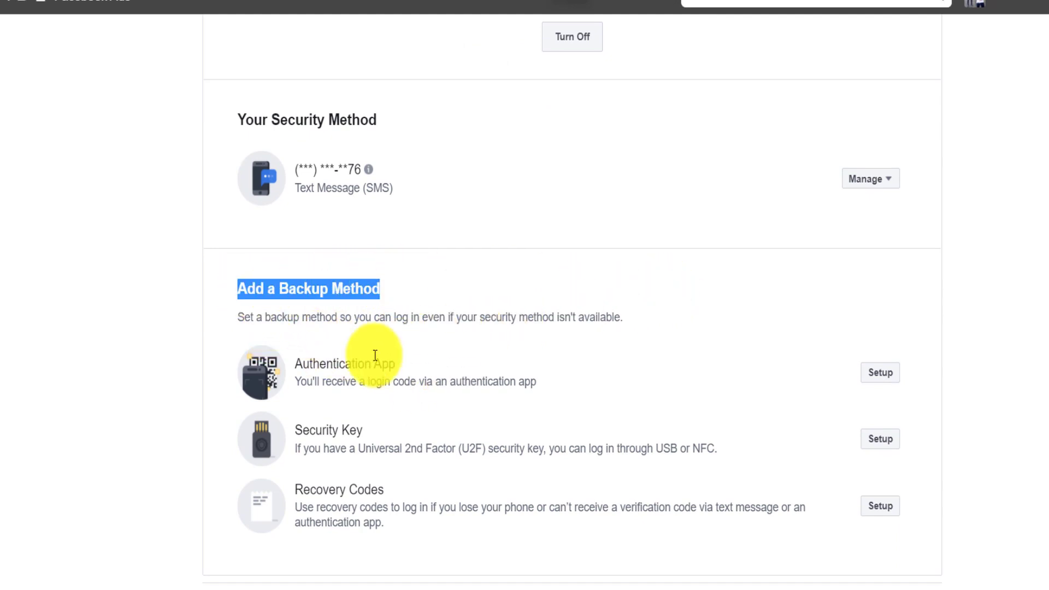
{"action": "left_click_drag", "start_coordinate": [307, 355], "coordinate": [605, 352]}
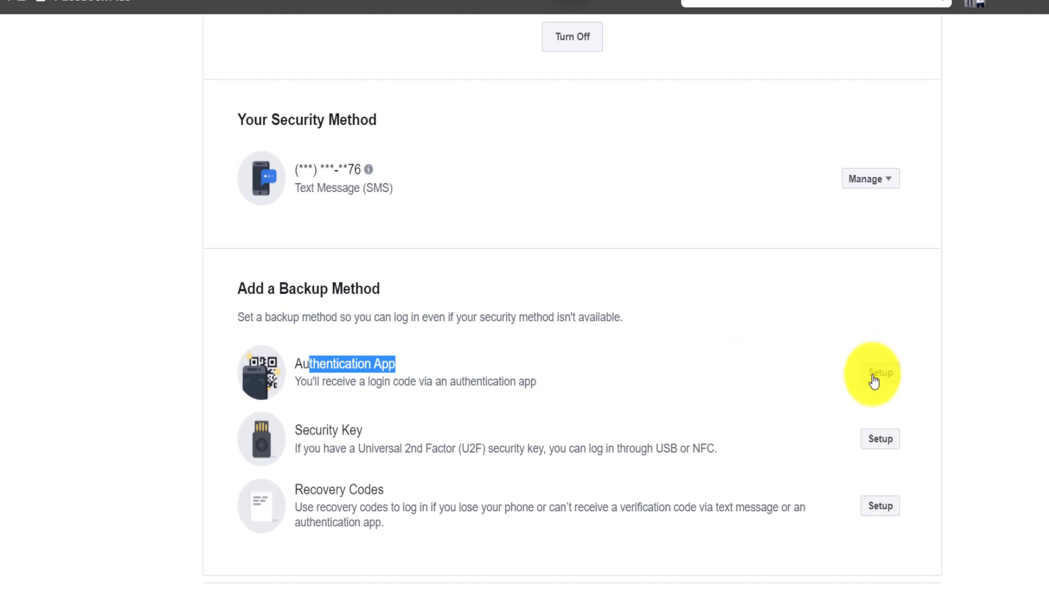
{"action": "left_click_drag", "start_coordinate": [309, 490], "coordinate": [847, 496]}
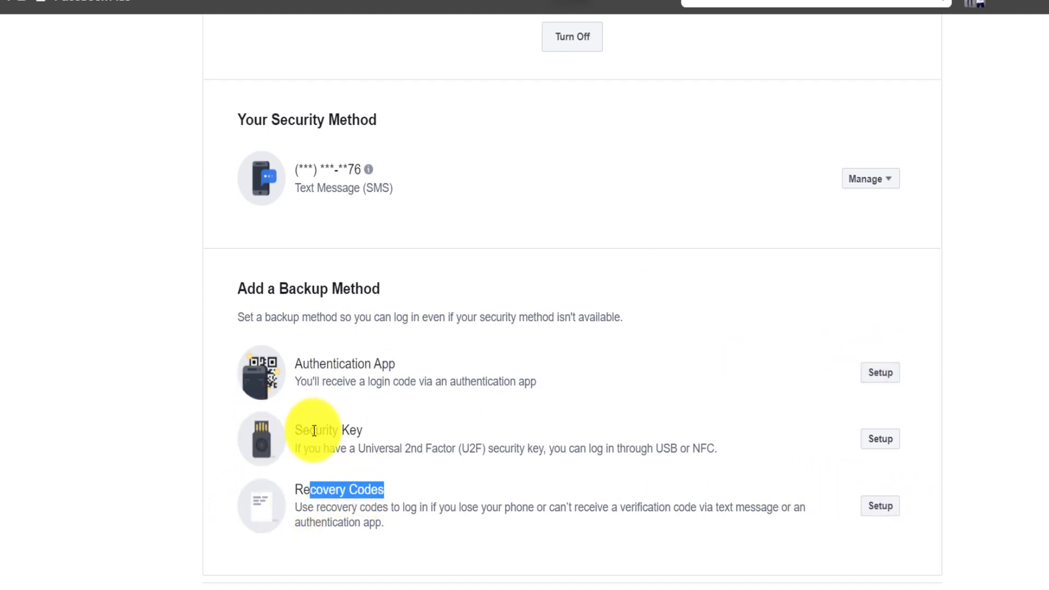
{"action": "left_click_drag", "start_coordinate": [303, 432], "coordinate": [379, 442]}
{"action": "left_click", "coordinate": [793, 407]}
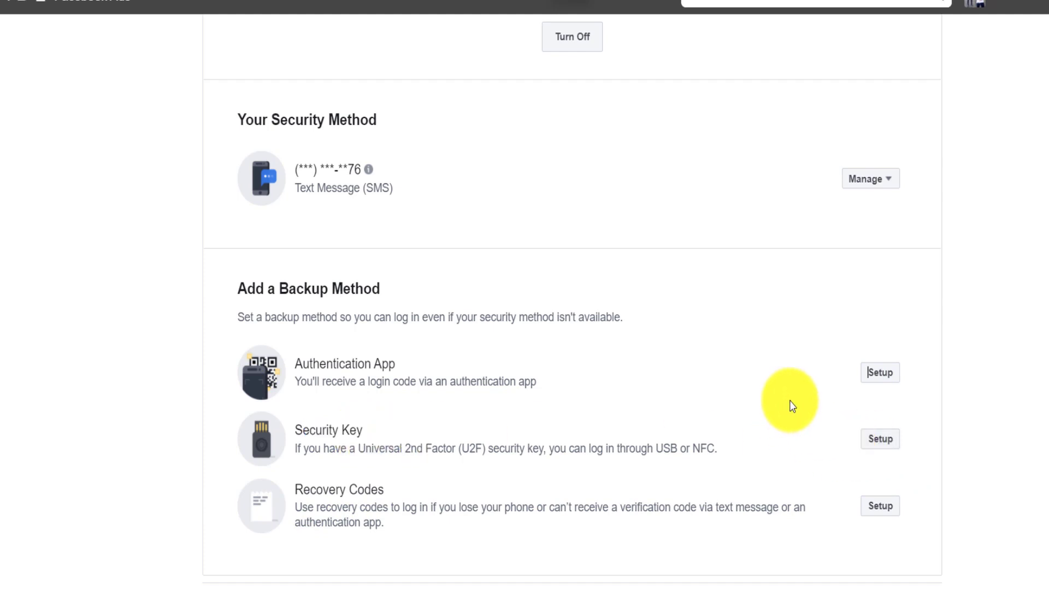
{"action": "left_click", "coordinate": [871, 375]}
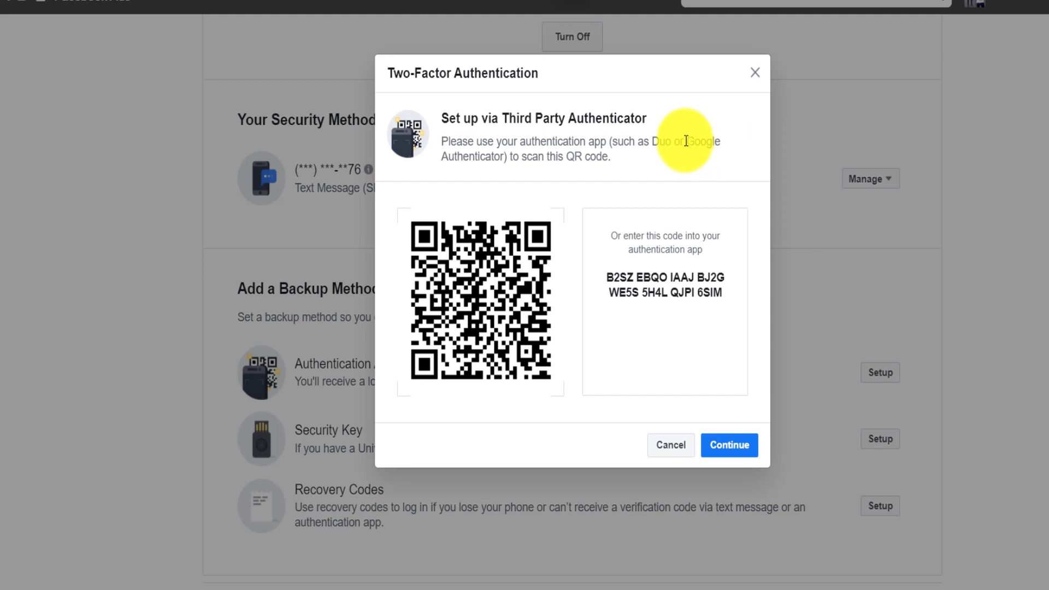
{"action": "left_click_drag", "start_coordinate": [685, 141], "coordinate": [504, 160]}
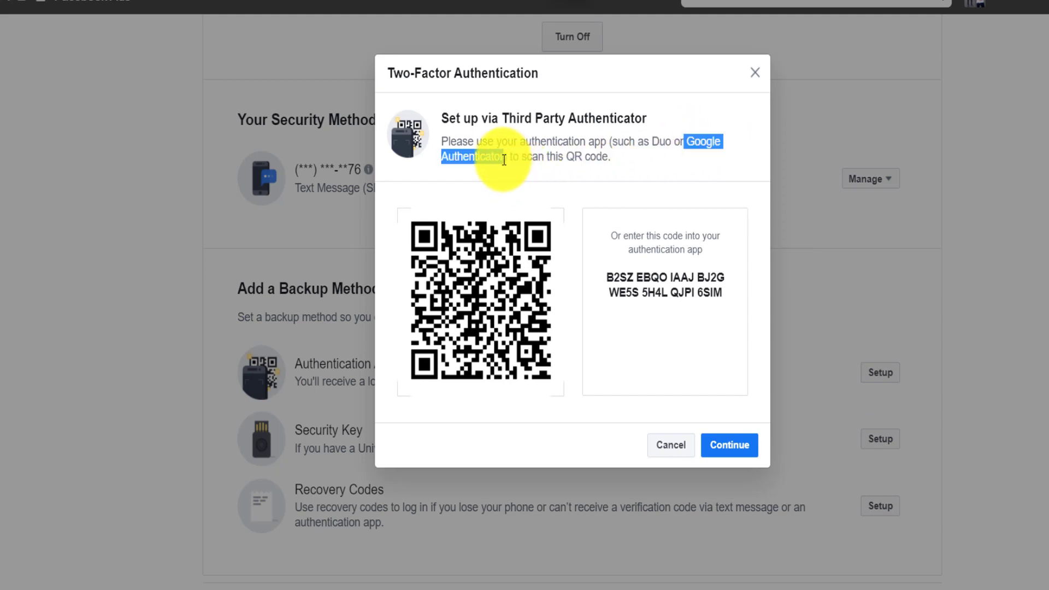
{"action": "double_click", "coordinate": [663, 143]}
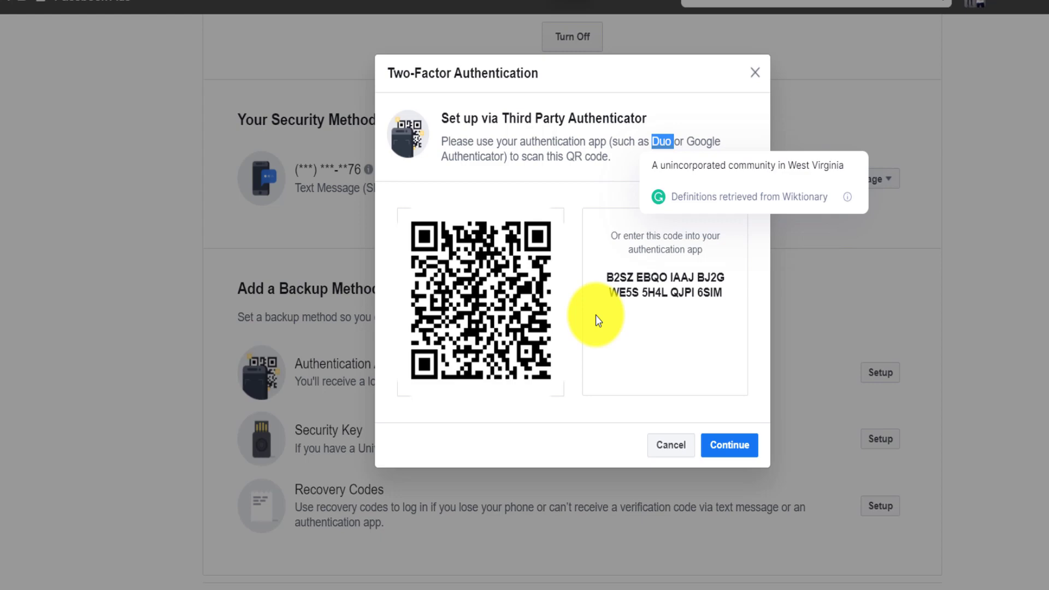
{"action": "left_click", "coordinate": [757, 78]}
{"action": "scroll", "coordinate": [573, 301], "scroll_direction": "up", "scroll_amount": 3}
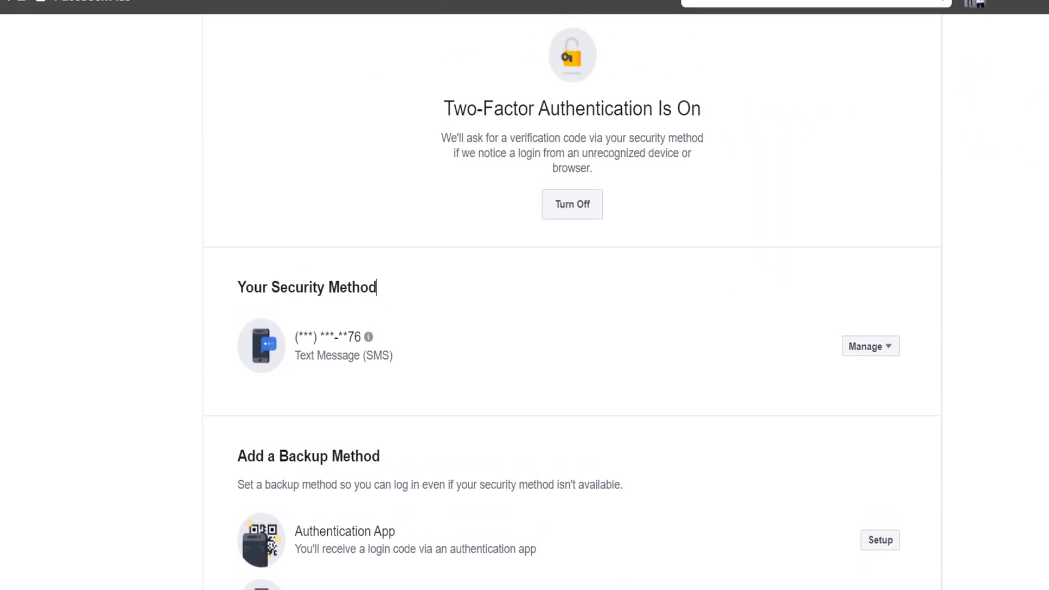
{"action": "scroll", "coordinate": [572, 301], "scroll_direction": "up", "scroll_amount": 2}
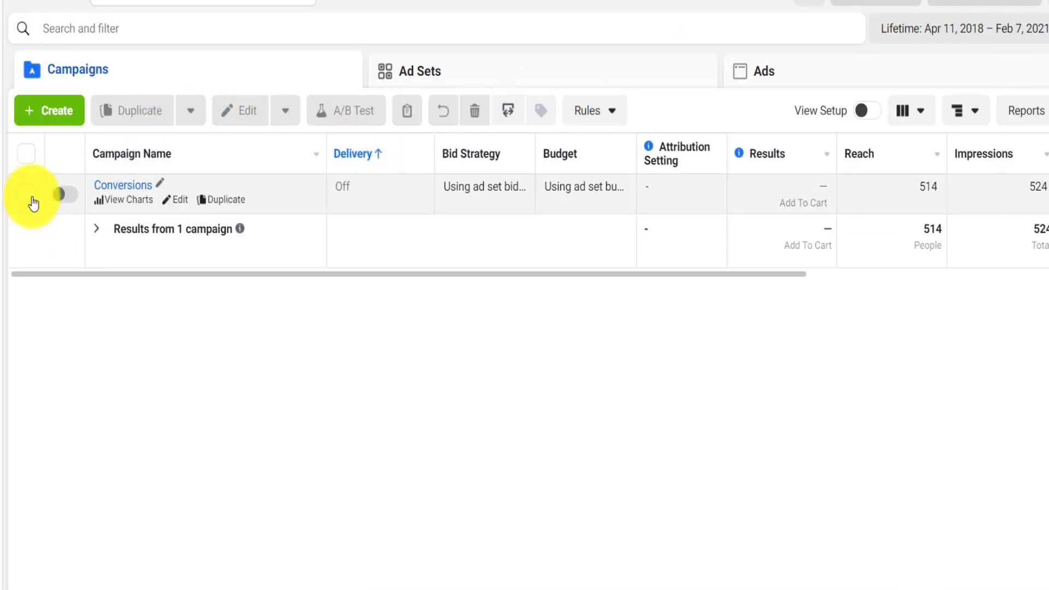
{"action": "left_click", "coordinate": [48, 112]}
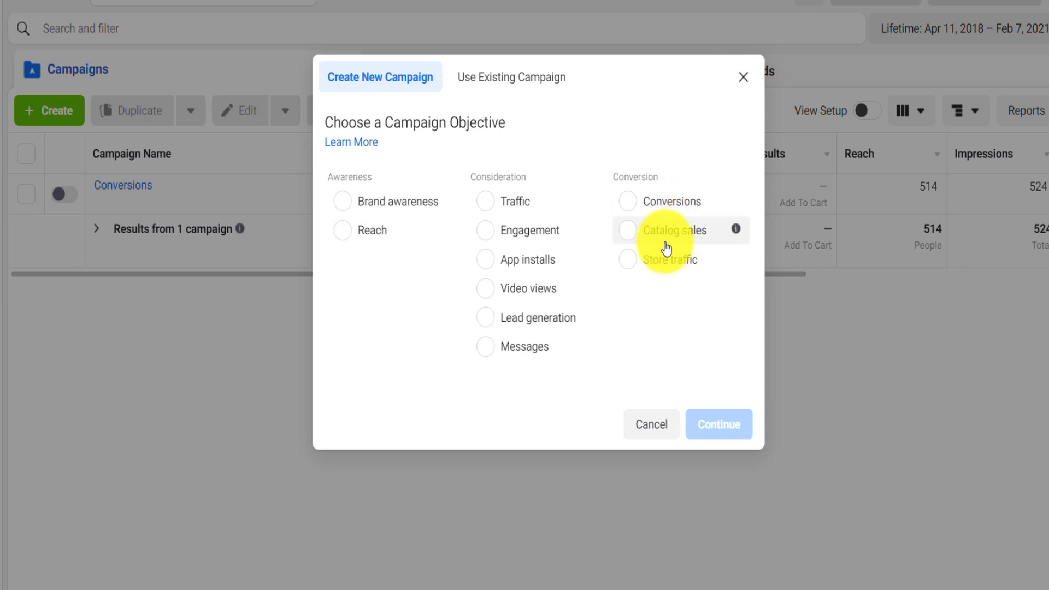
{"action": "left_click", "coordinate": [231, 379]}
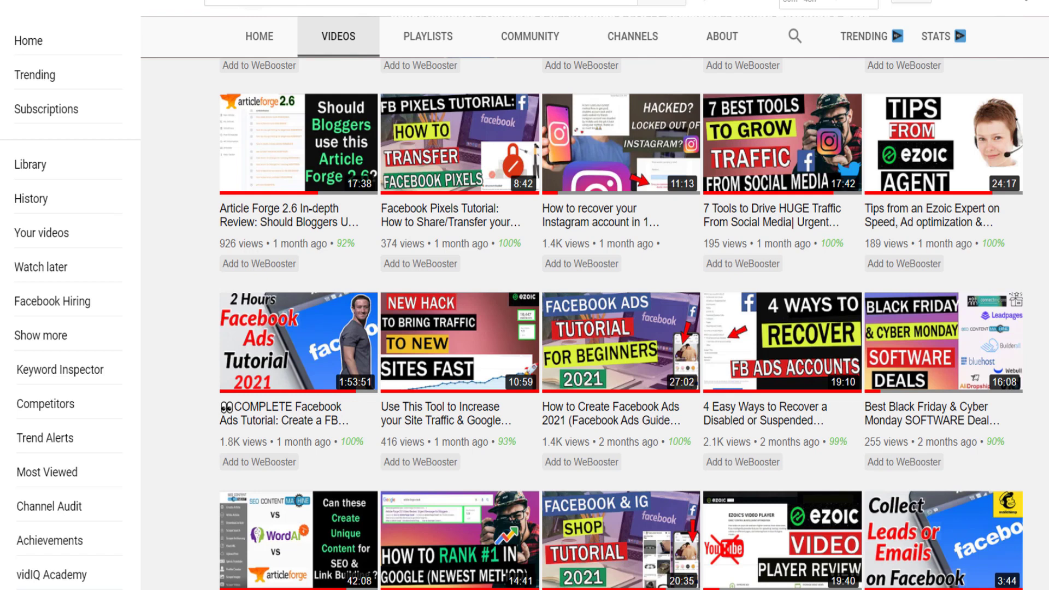
Step: Show the '4 Easy Ways to Recover a Disabled or Suspended' Facebook ad accounts video in the Videos grid
{"action": "mouse_move", "coordinate": [837, 351]}
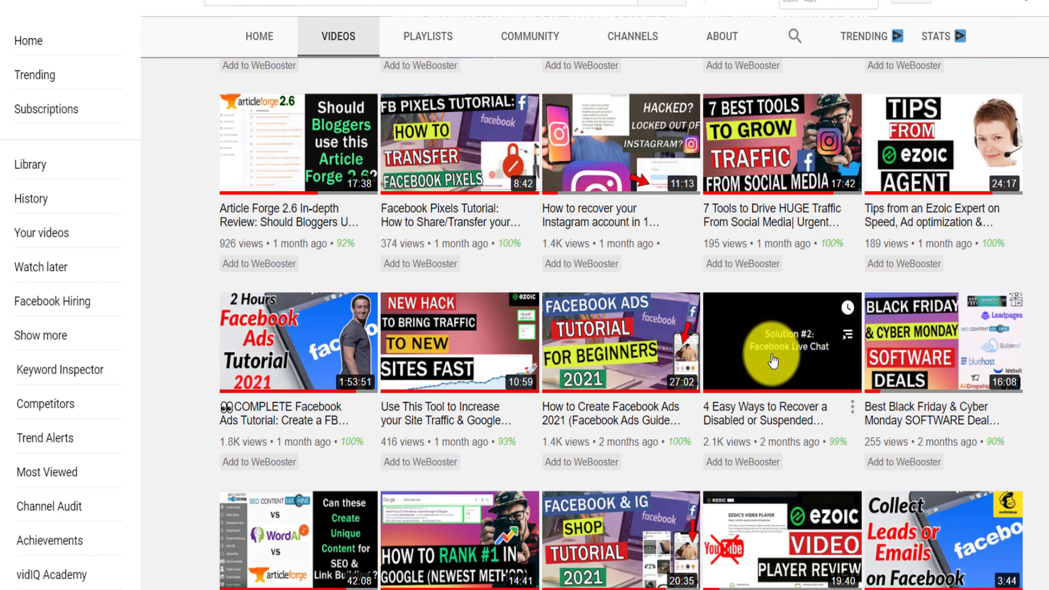